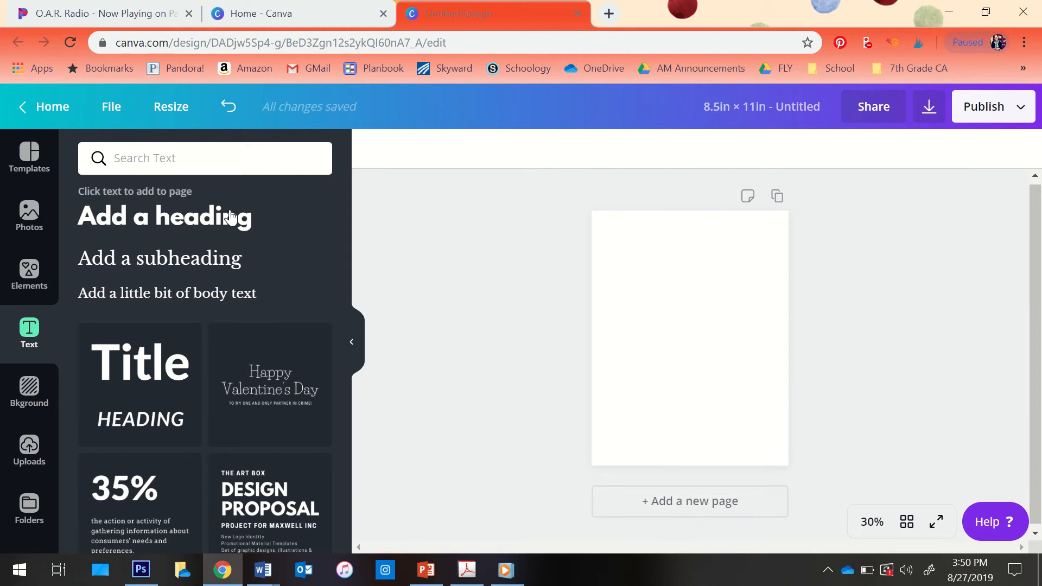
Add a heading, a subheading and a body text placeholder to the blank page, viewed at 50% zoom.
click(231, 216)
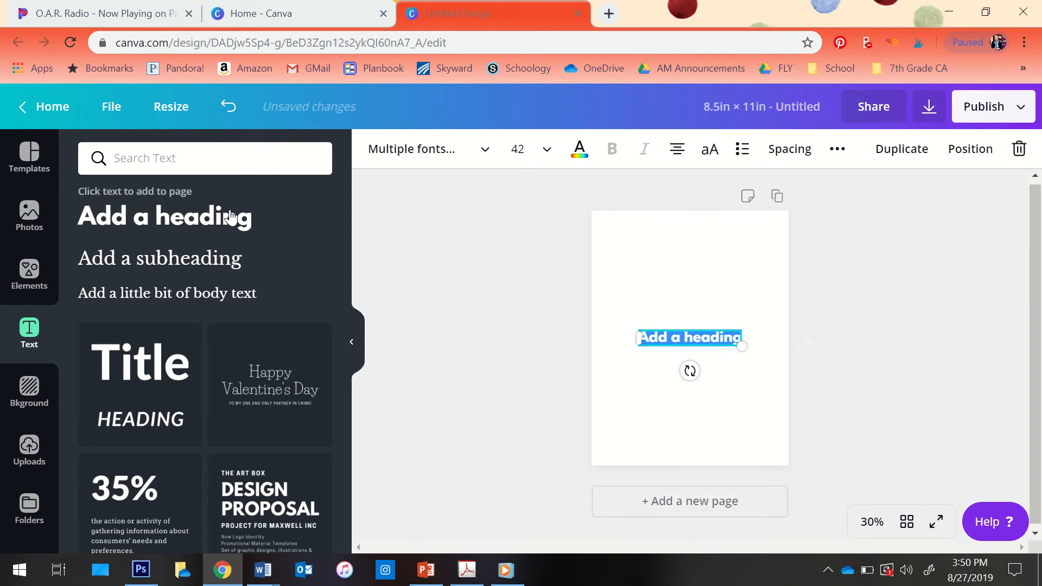
click(139, 266)
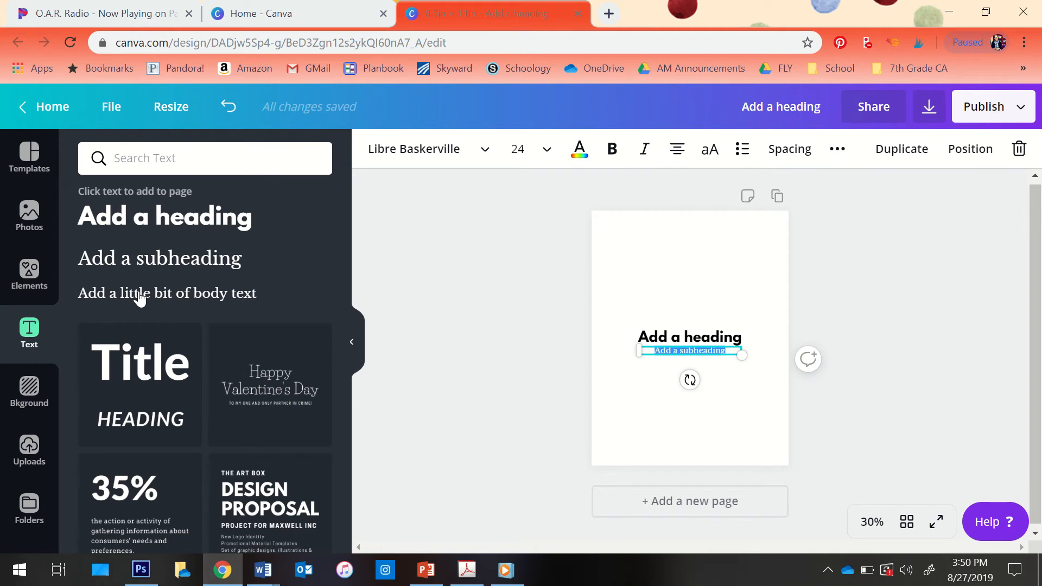
click(140, 294)
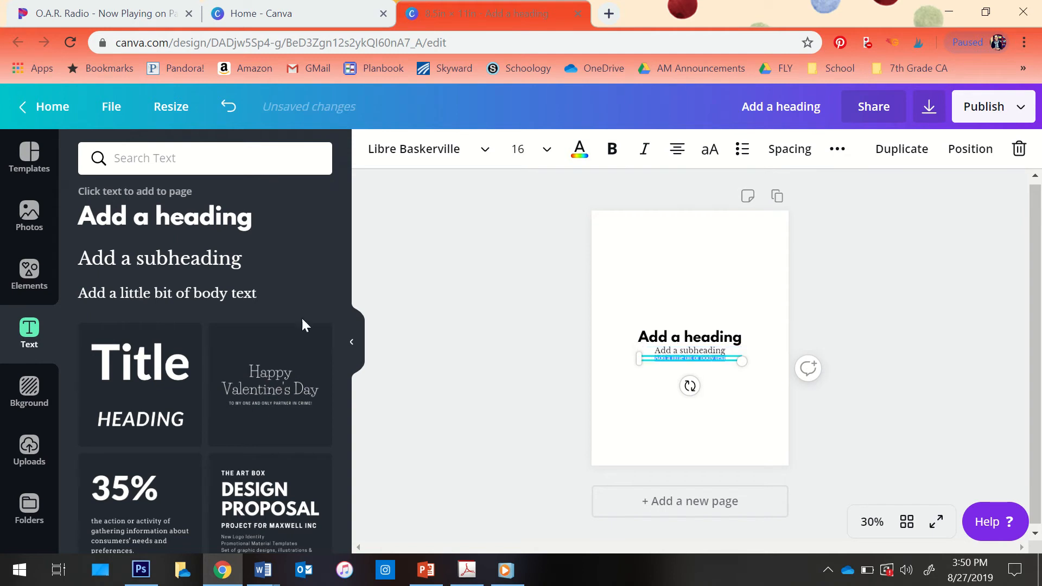
click(872, 523)
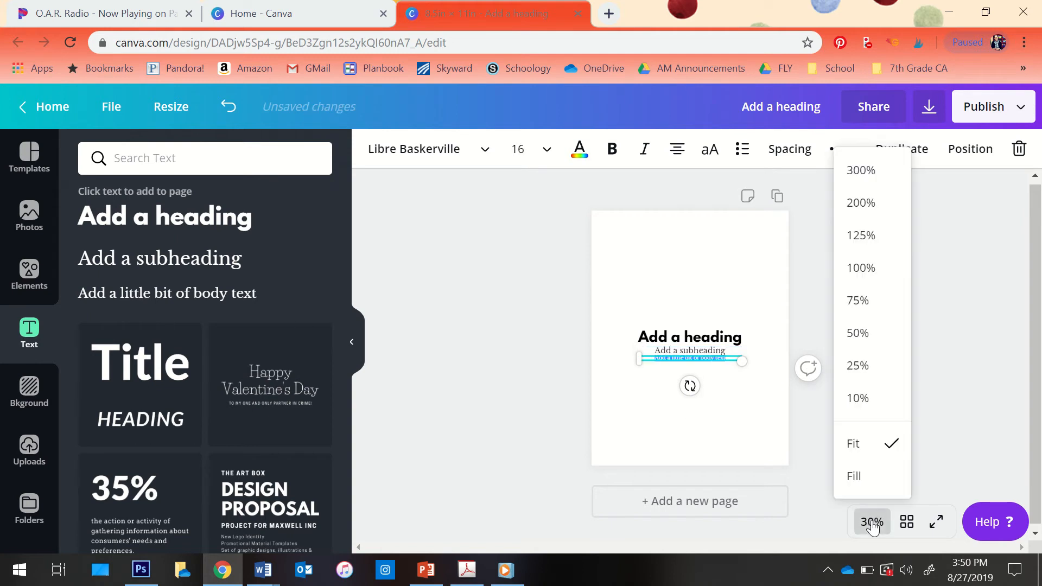
click(867, 345)
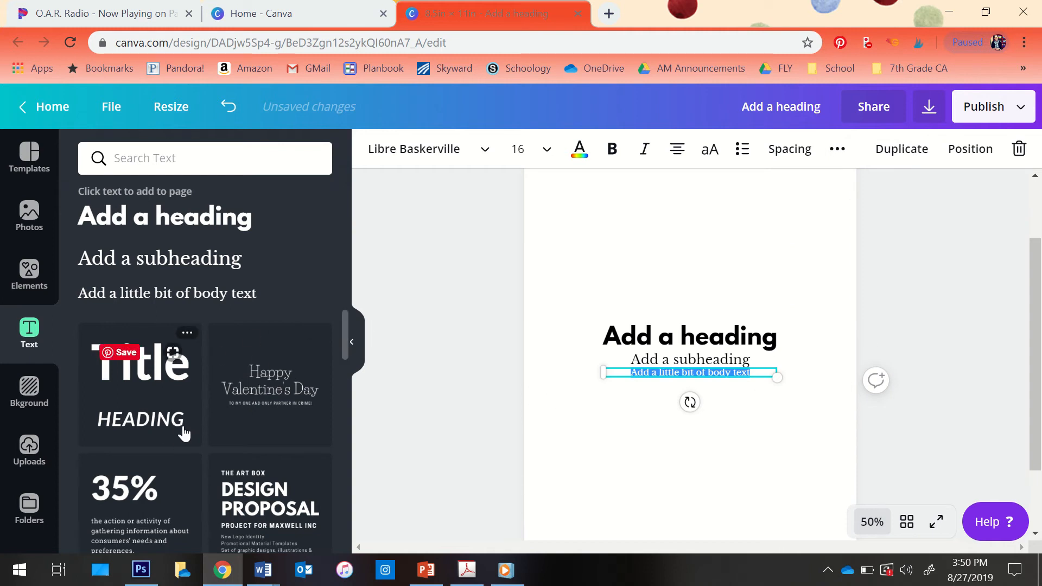
Add the "Design Proposal" text combination to the page and move it below the placeholder texts.
scroll(143, 433, down, 2)
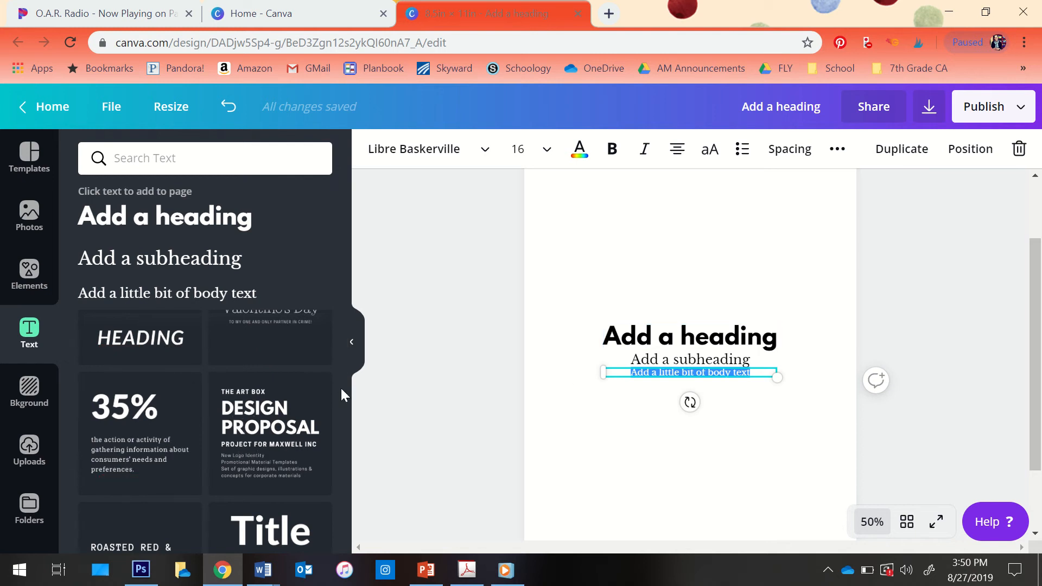
click(260, 444)
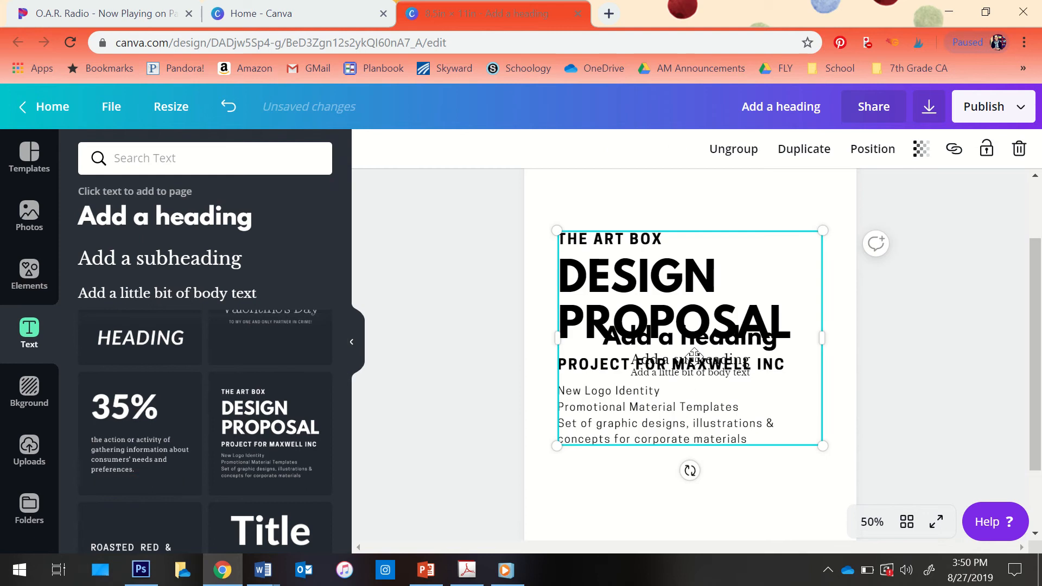
drag(731, 237, 732, 405)
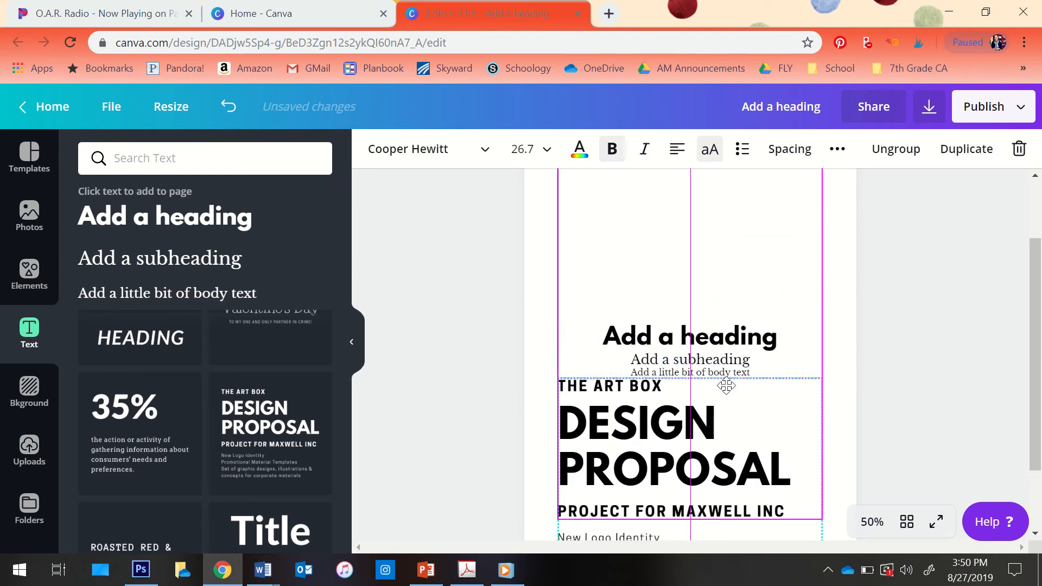
Delete the heading, subheading and body text placeholders above the "Design Proposal" text group.
click(691, 336)
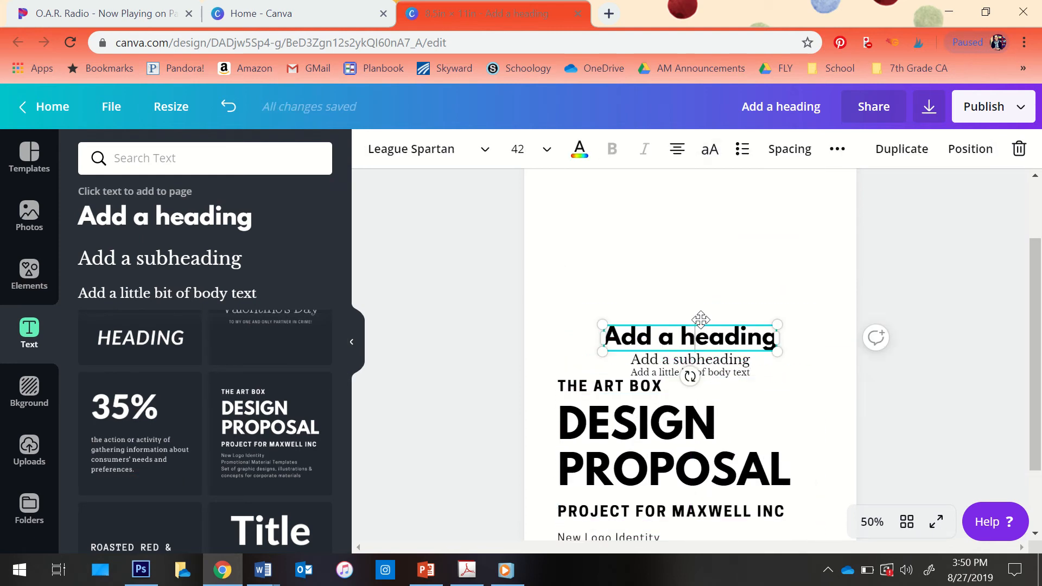
key(Escape)
click(721, 326)
click(721, 324)
key(BackSpace)
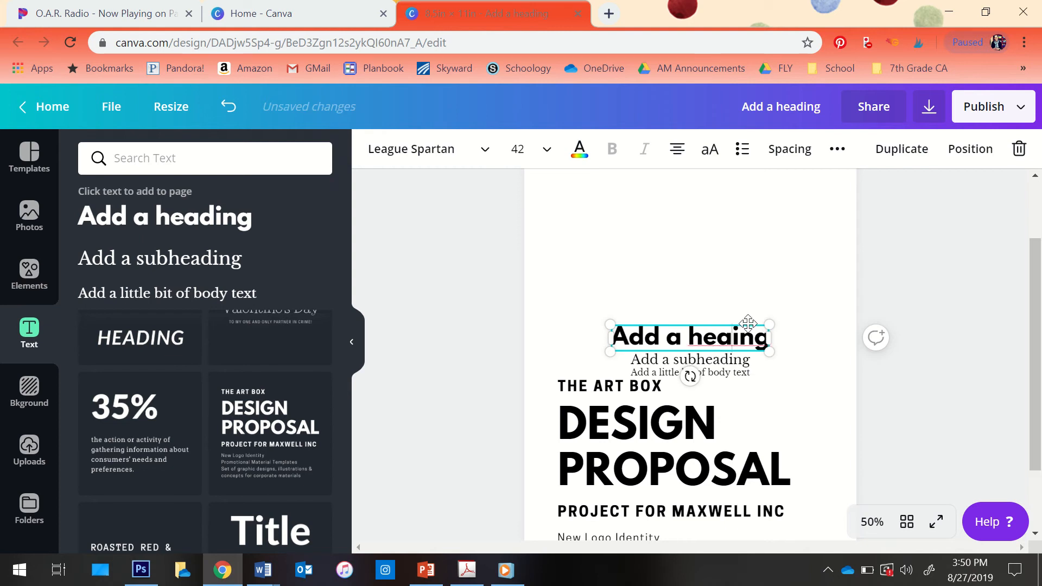
key(Escape)
click(747, 332)
key(Delete)
click(734, 358)
key(Delete)
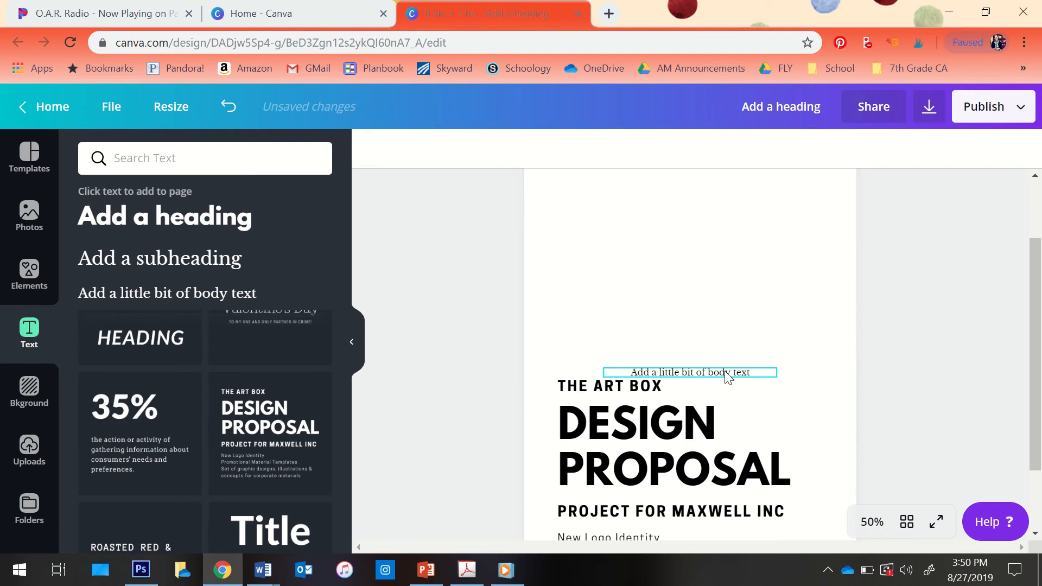
click(726, 373)
key(Delete)
Move the "Design Proposal" text group up to the middle of the page and browse the other text combinations.
click(698, 414)
drag(698, 414, 698, 277)
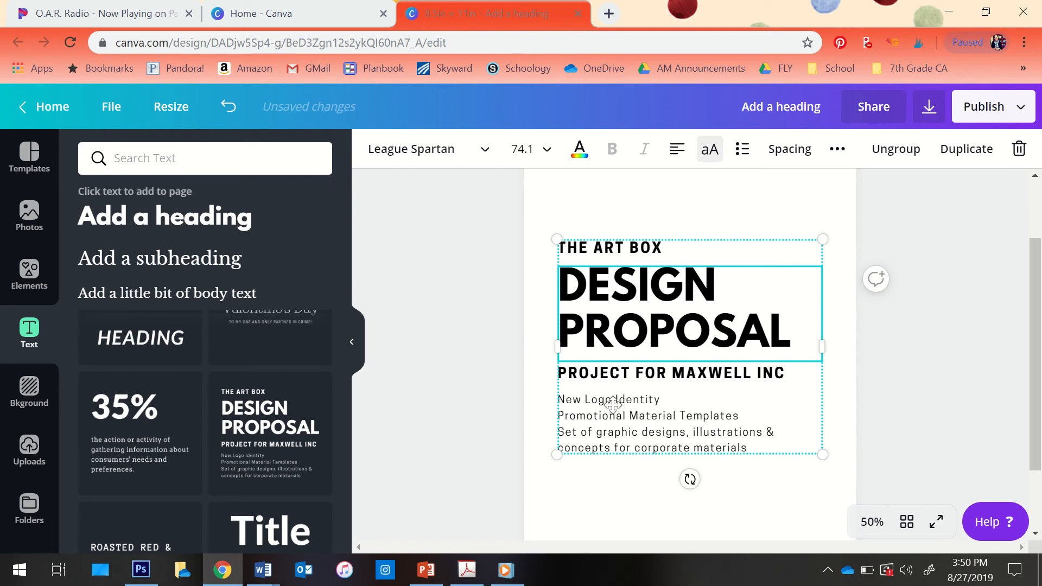
scroll(205, 413, down, 3)
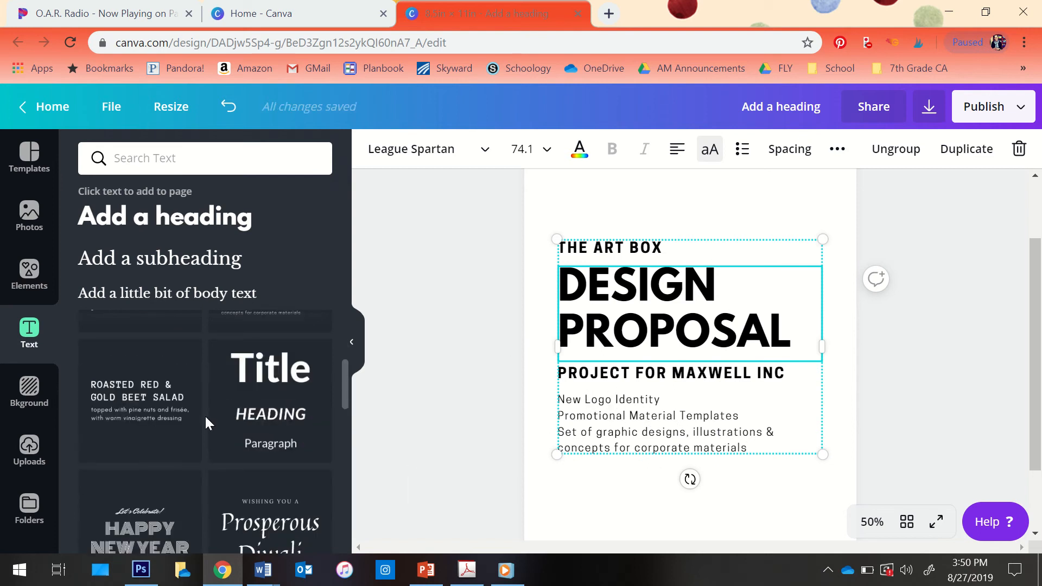
scroll(204, 415, down, 9)
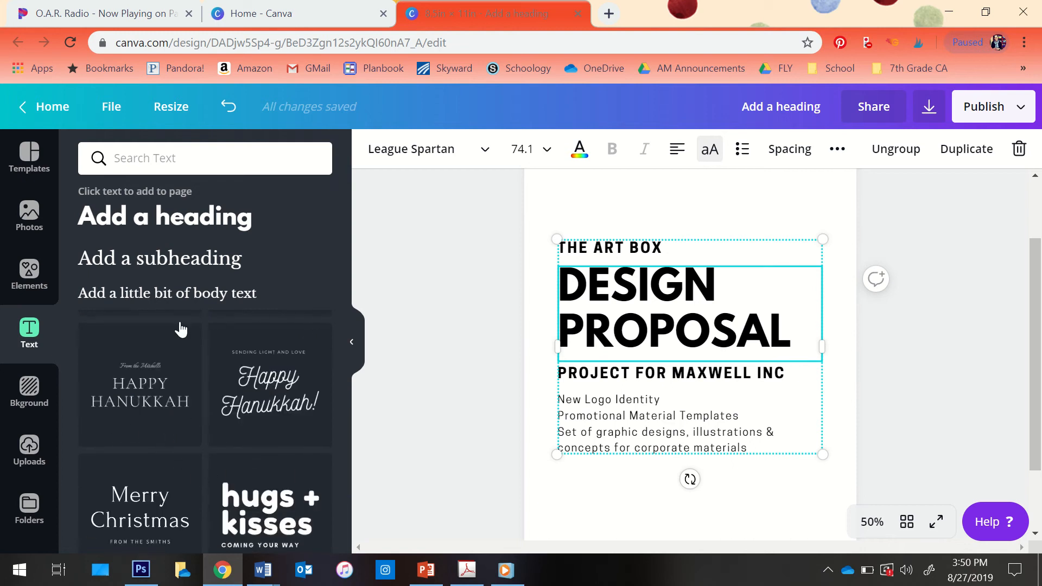
Delete all four text pieces of the "Design Proposal" group one by one, from the top line to the body text.
click(673, 241)
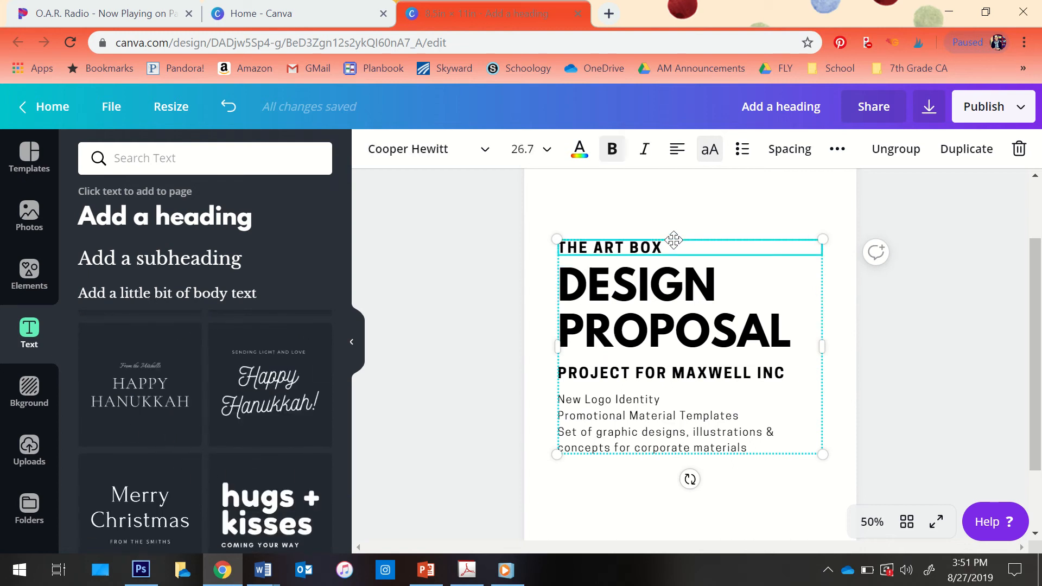
key(Delete)
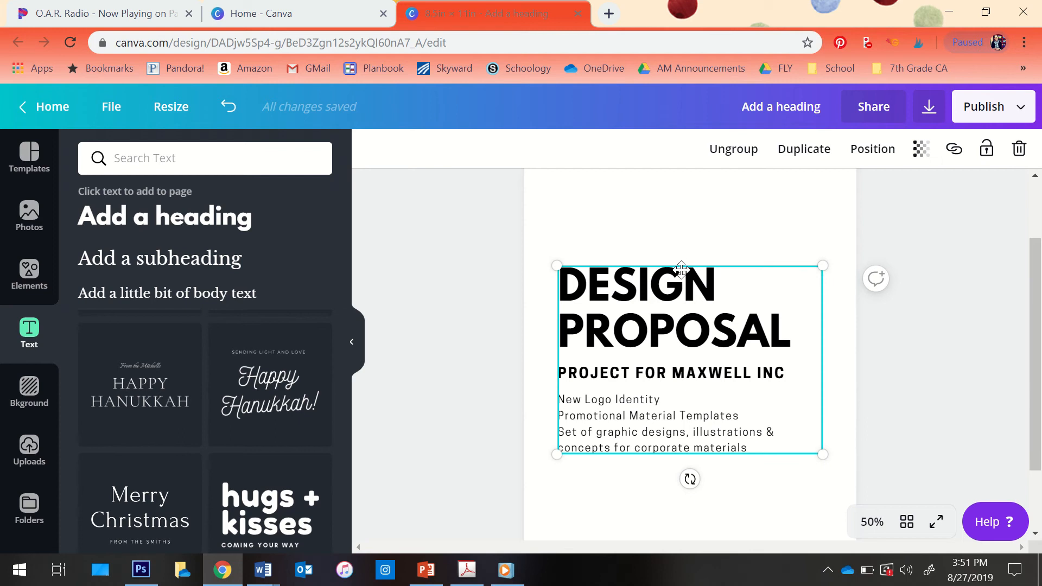
click(681, 270)
key(Delete)
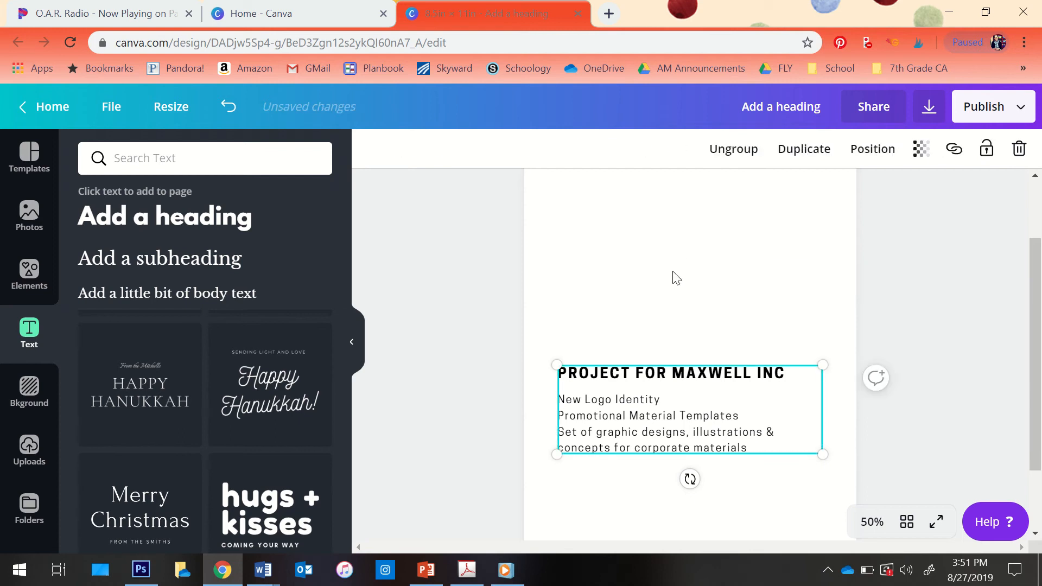
click(675, 365)
key(Delete)
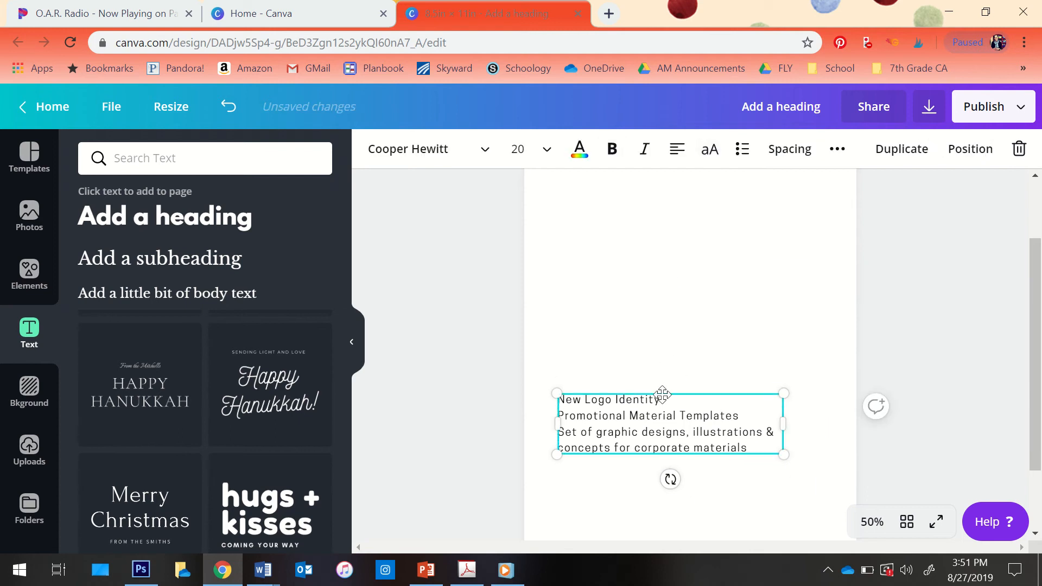
key(Delete)
key(Escape)
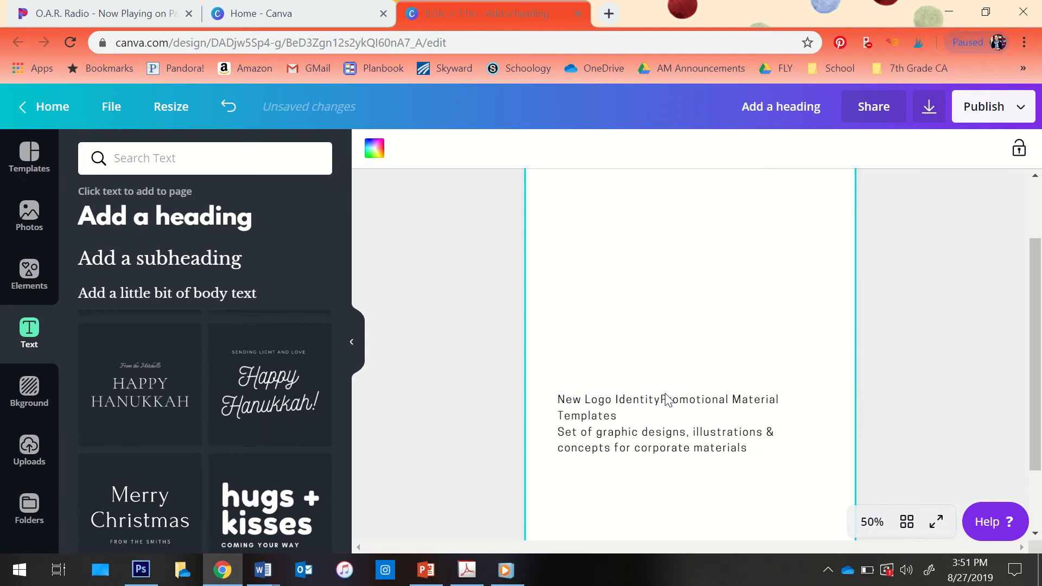
click(670, 406)
key(Delete)
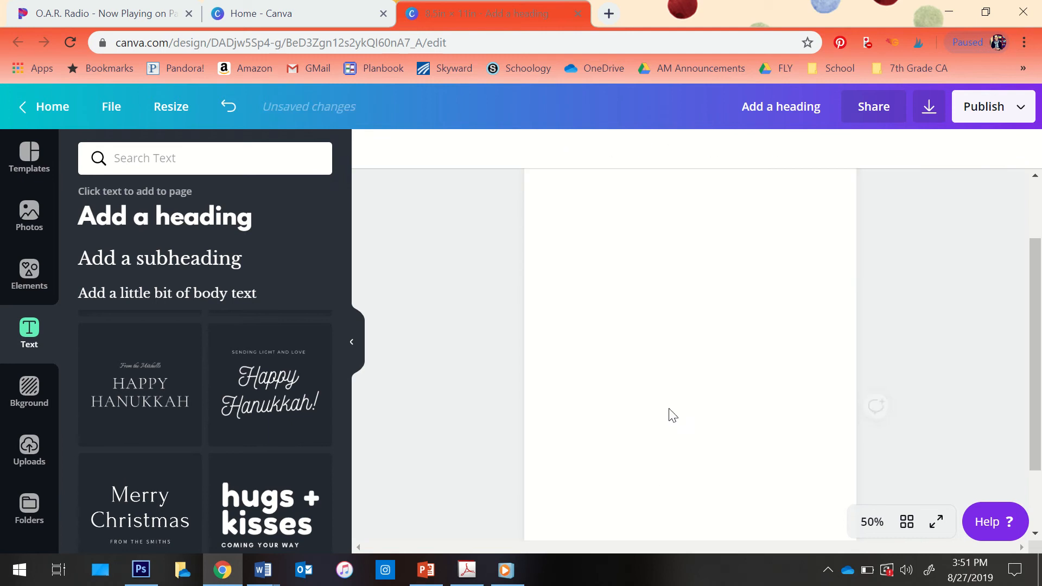
Add a new heading to the empty page and set its font to Adumu Regular.
click(232, 233)
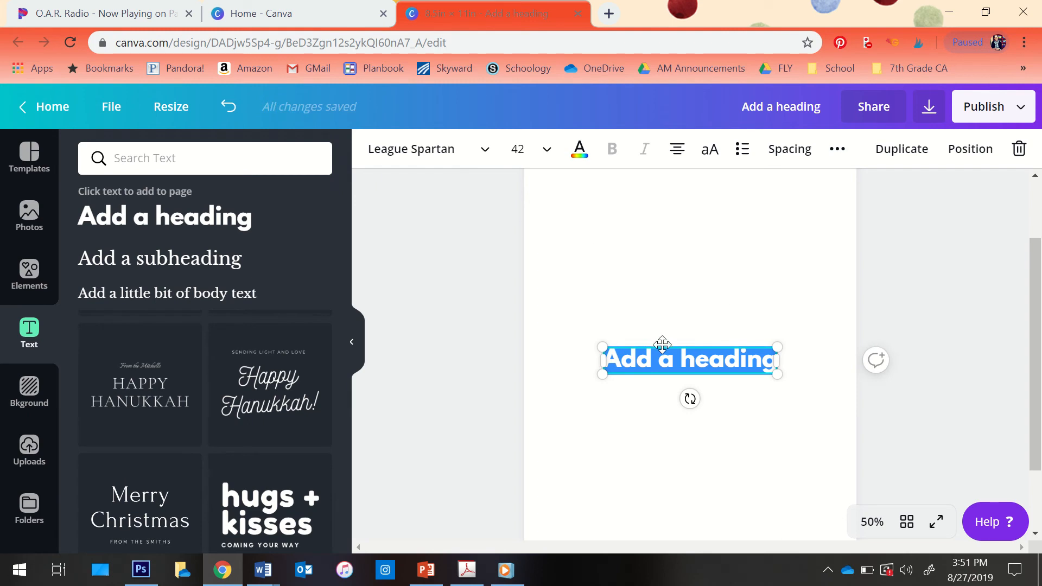
click(481, 159)
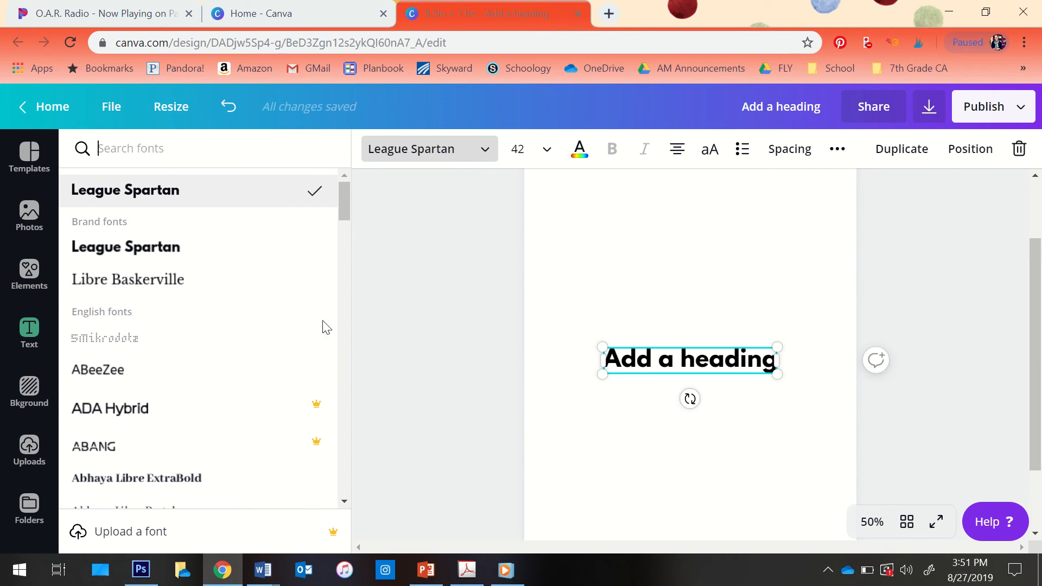
scroll(169, 328, down, 2)
scroll(210, 369, down, 6)
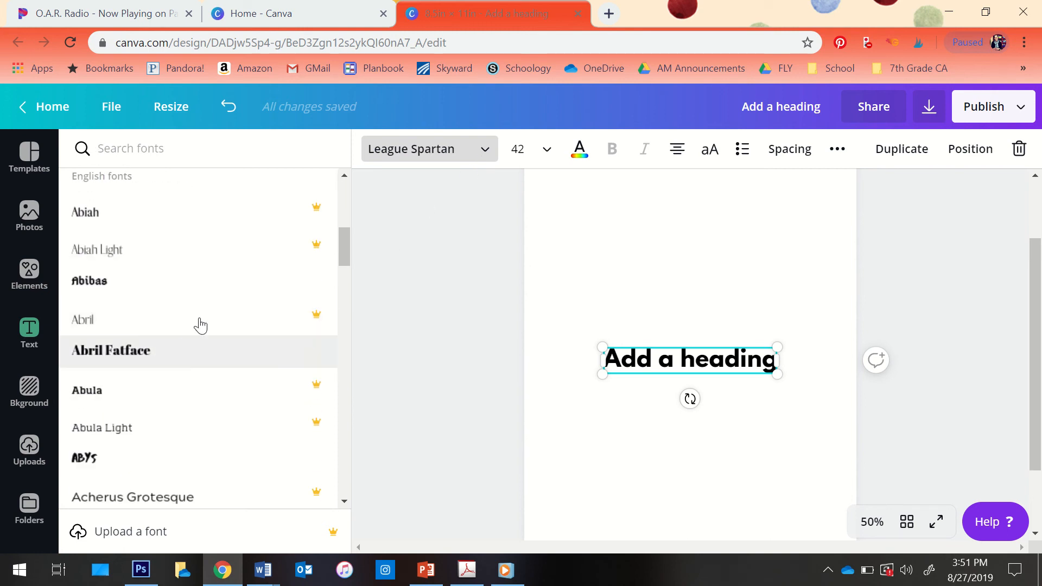
scroll(199, 299, down, 2)
scroll(199, 299, down, 4)
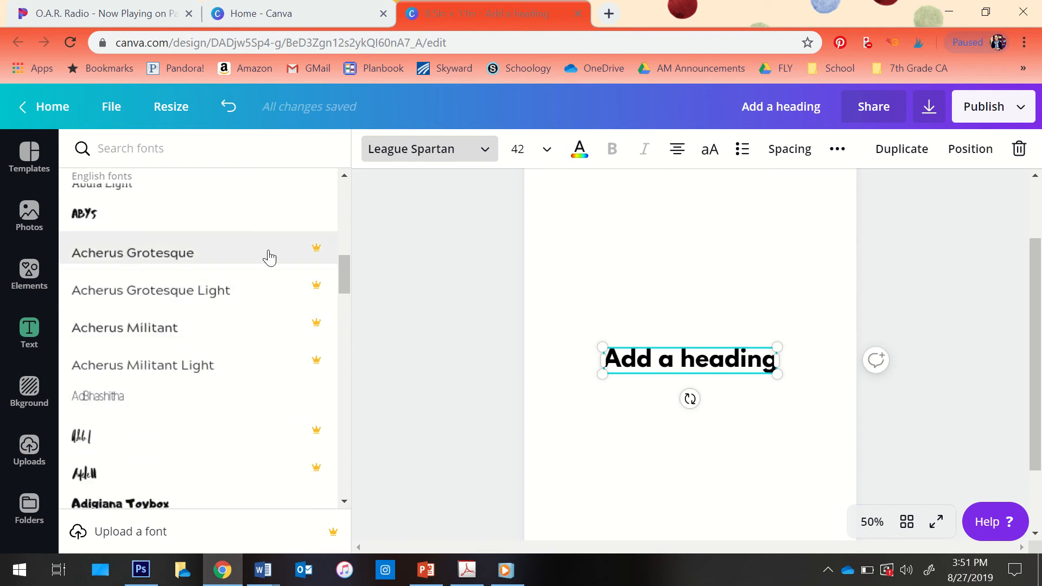
mouse_move(324, 259)
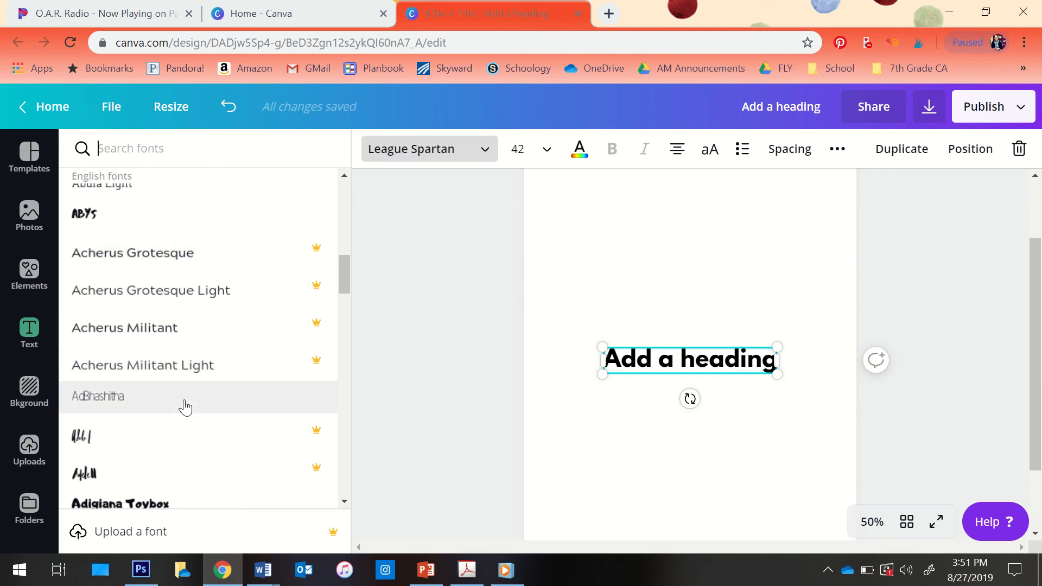
scroll(185, 408, down, 3)
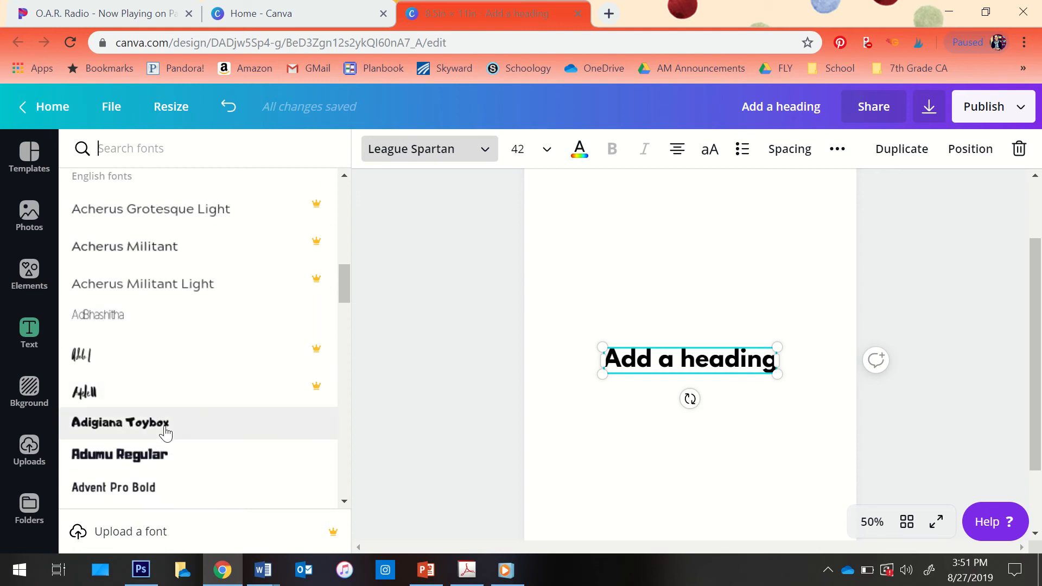
click(154, 460)
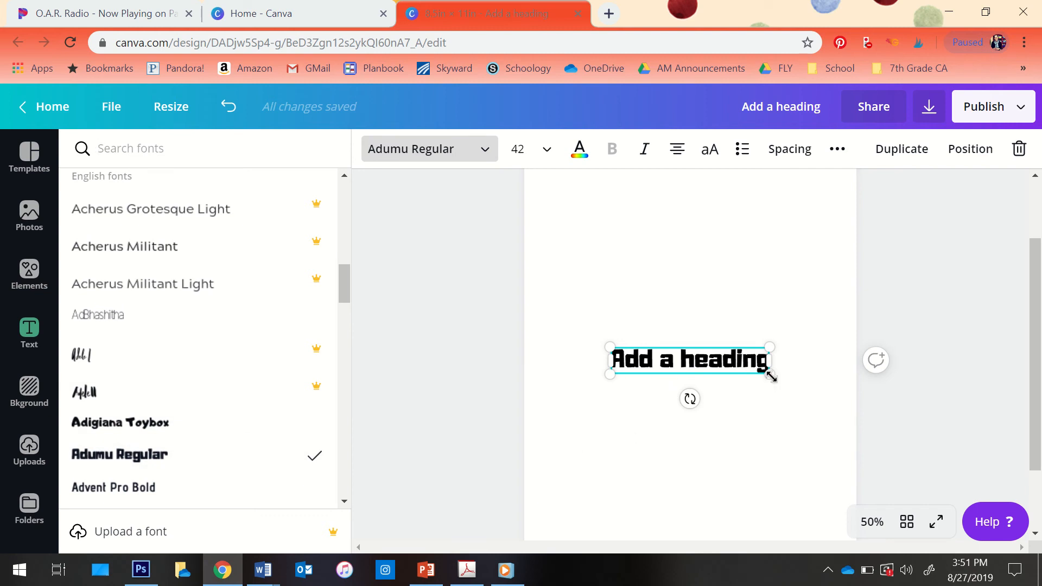
Enlarge the heading's text to size 56 and finally to size 100.
drag(773, 377, 796, 409)
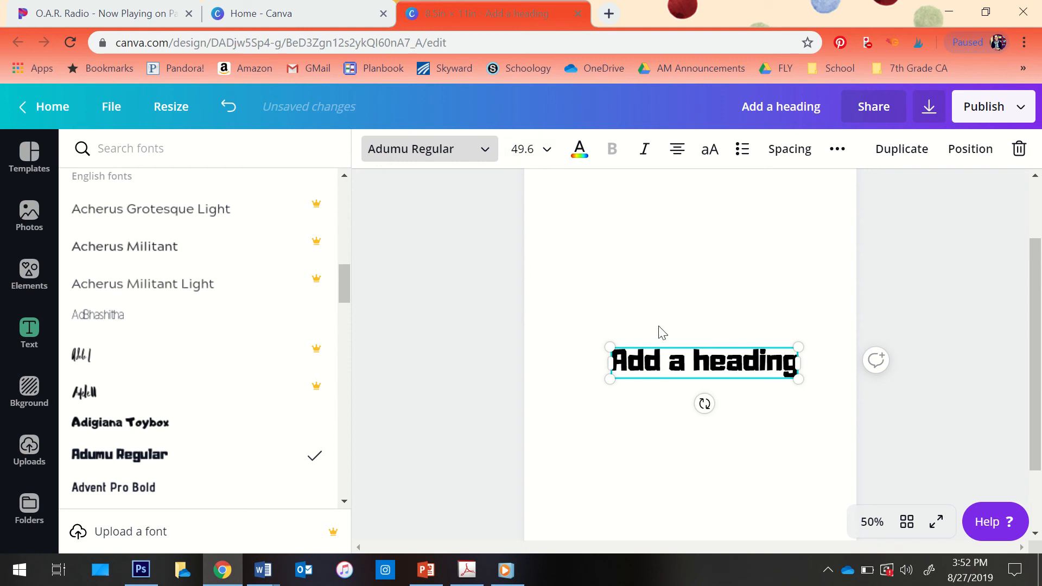
click(543, 151)
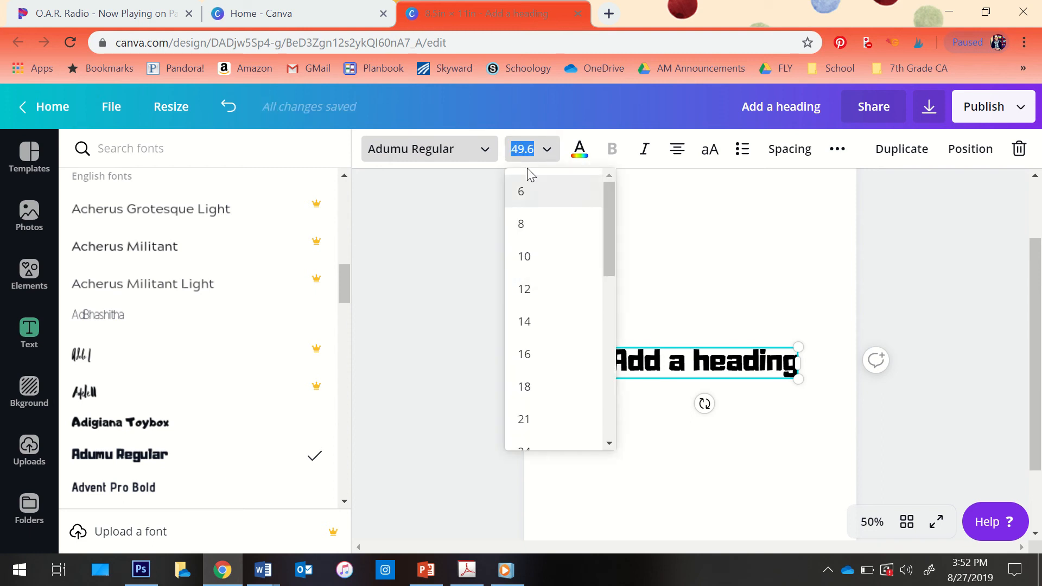
scroll(545, 212, down, 6)
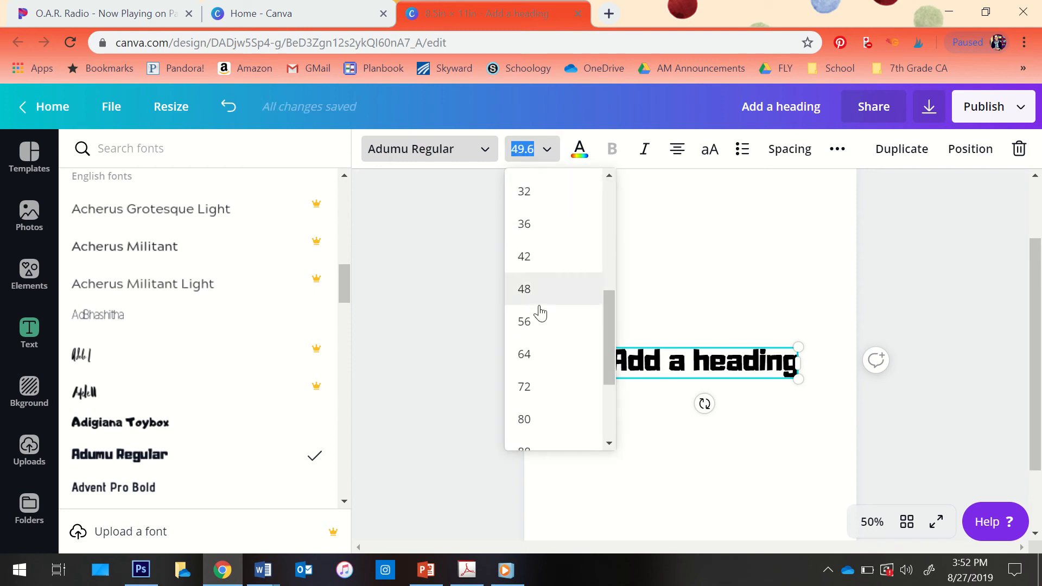
click(537, 322)
click(526, 150)
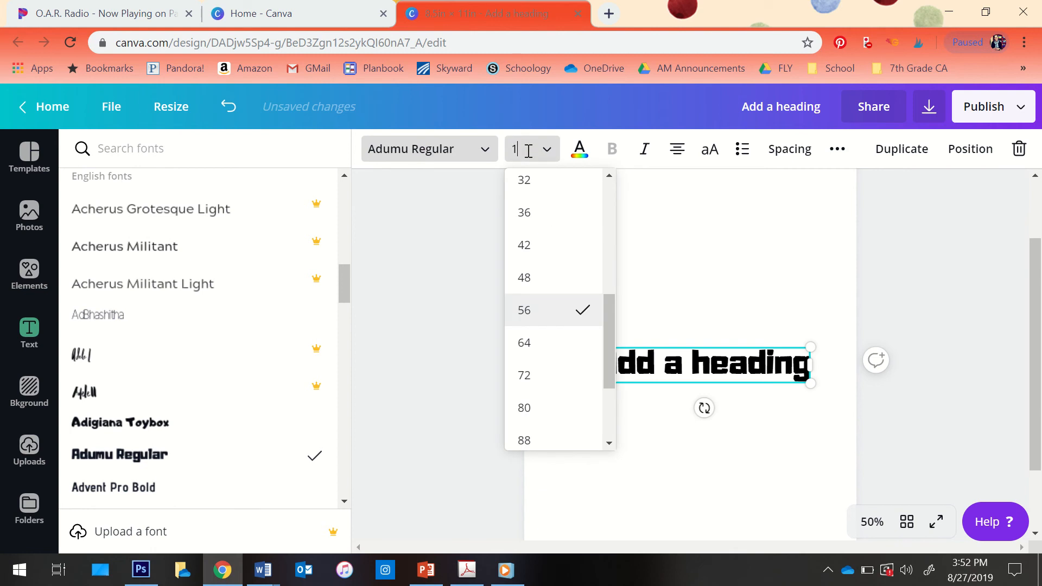
key(Return)
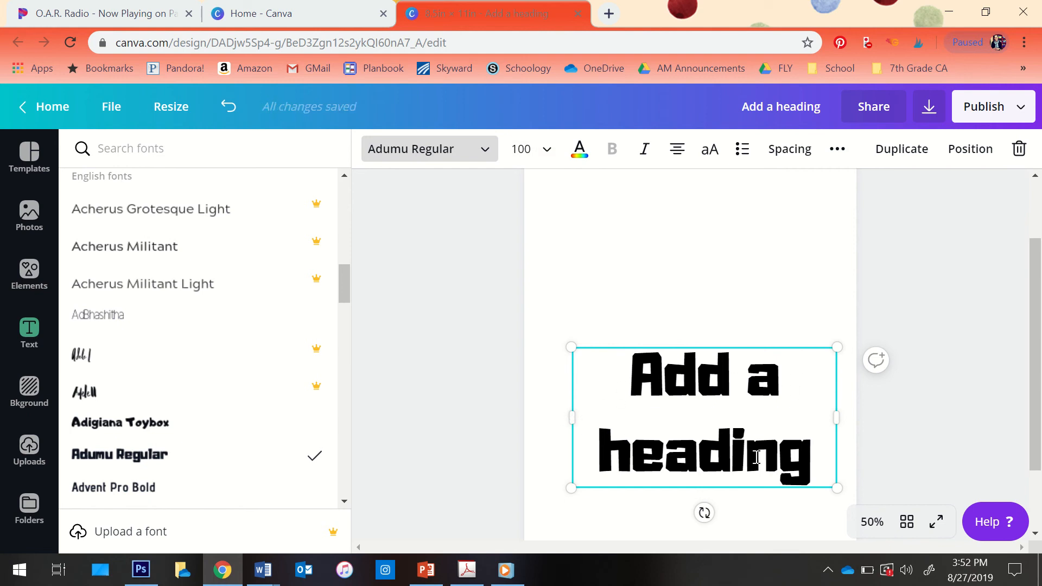
Set the heading's letter spacing to 37 and its line height to 0.97.
click(785, 157)
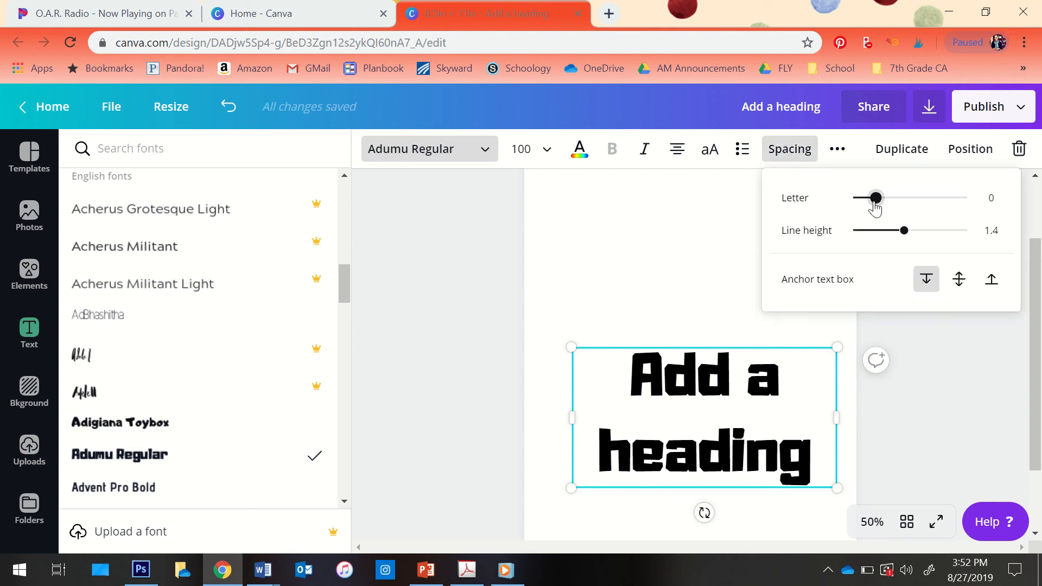
mouse_move(875, 209)
mouse_down()
mouse_move(898, 209)
mouse_move(879, 210)
mouse_up()
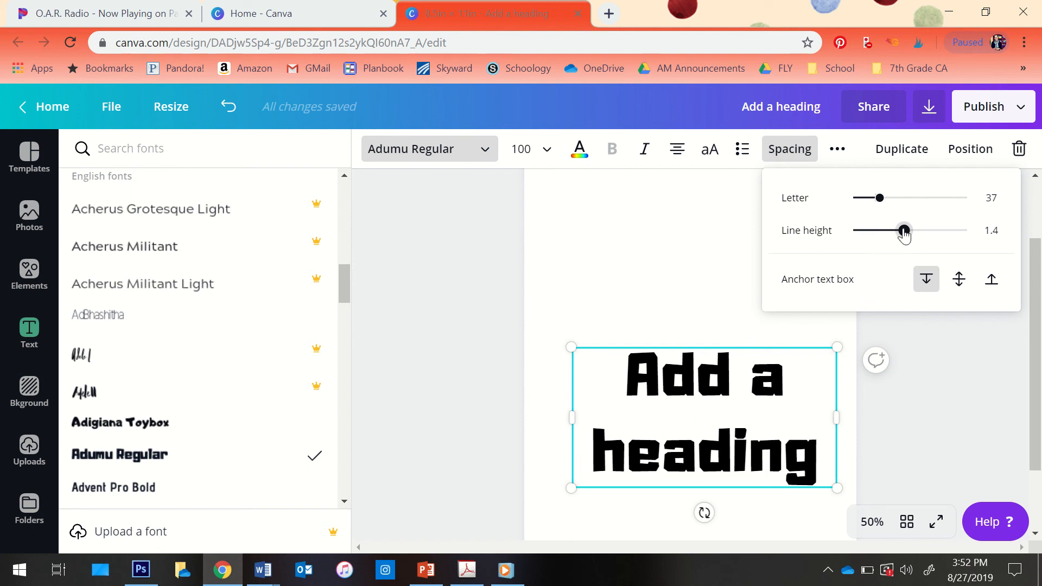
drag(904, 230, 879, 234)
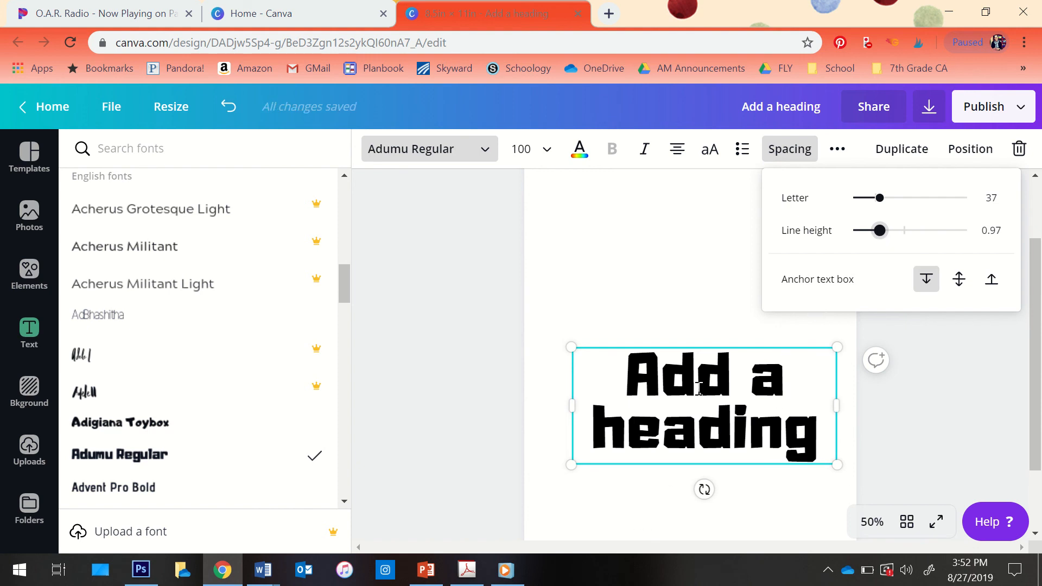
Recolor the heading text with the teal swatch from the brand colors.
click(646, 303)
click(685, 358)
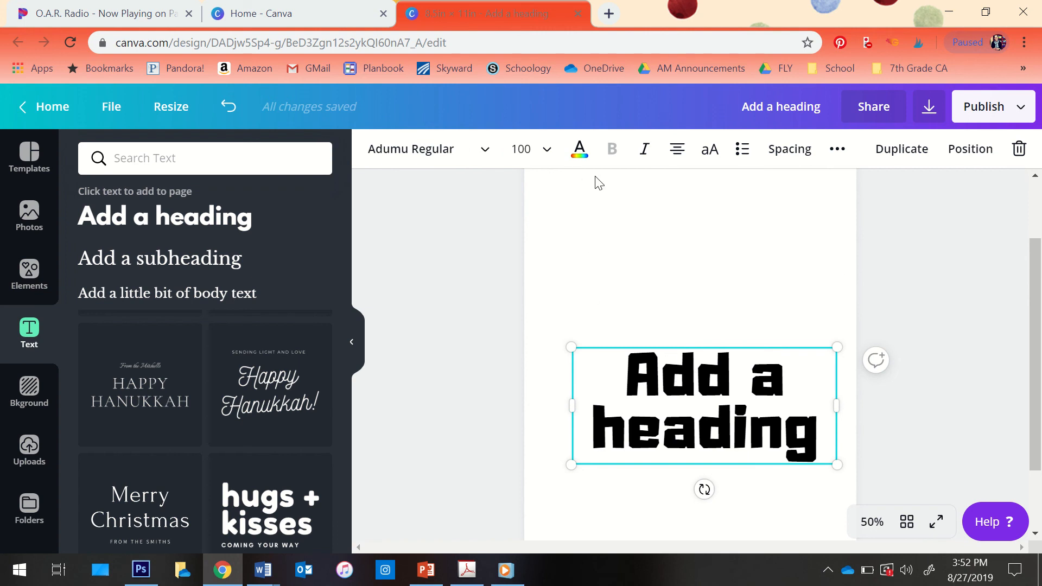
click(580, 158)
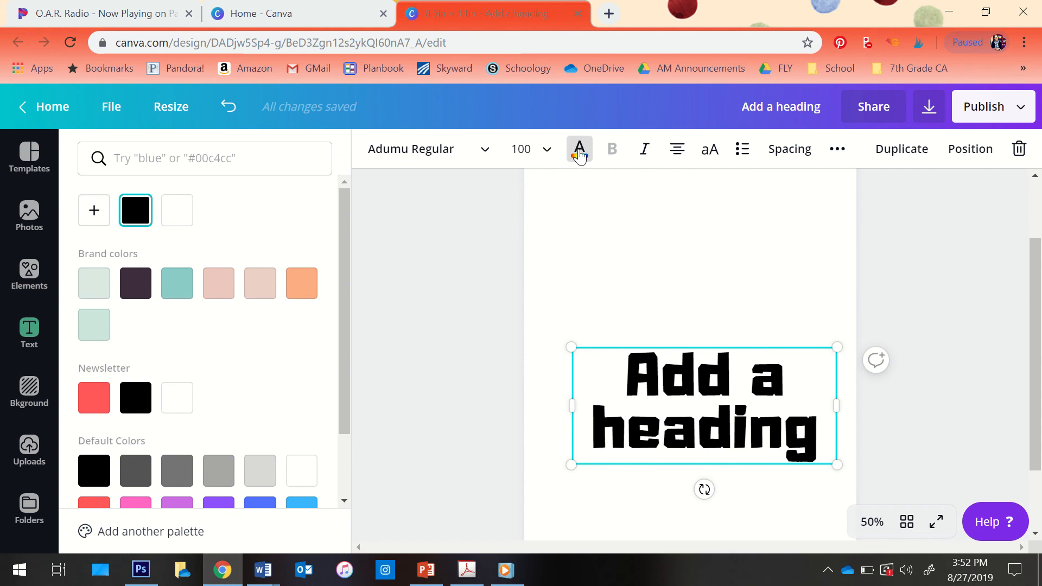
click(176, 282)
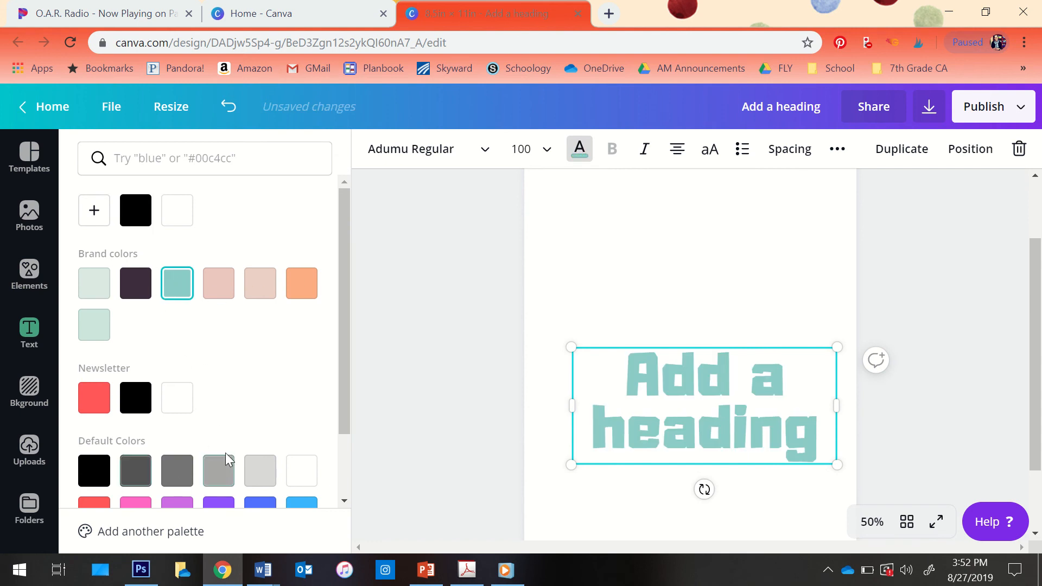
Add a custom dark blue, #1f0ea2, as the heading's text color.
scroll(185, 464, down, 2)
scroll(350, 251, up, 2)
click(92, 211)
drag(163, 278, 288, 278)
drag(203, 352, 242, 354)
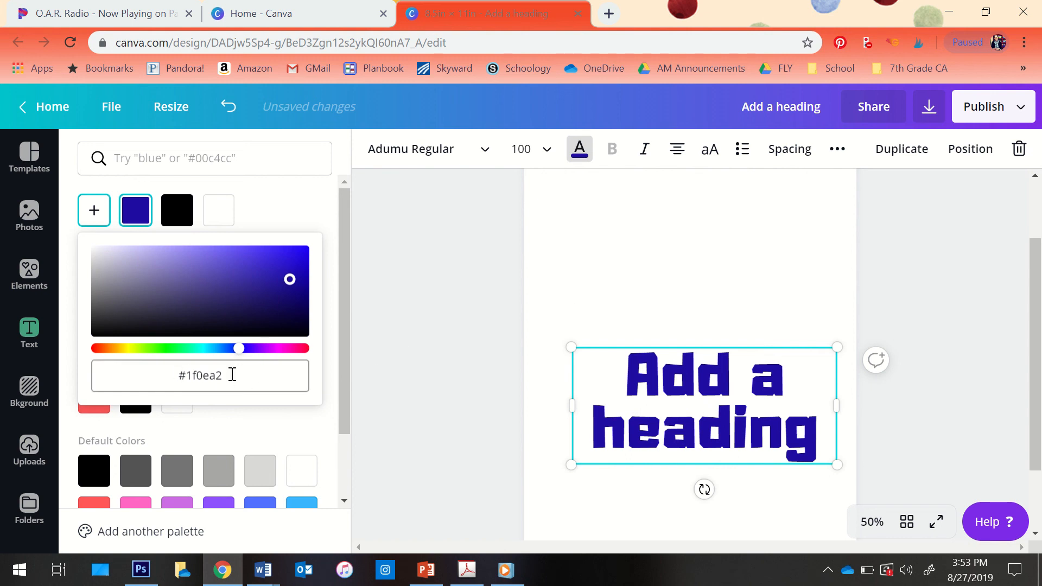
click(340, 294)
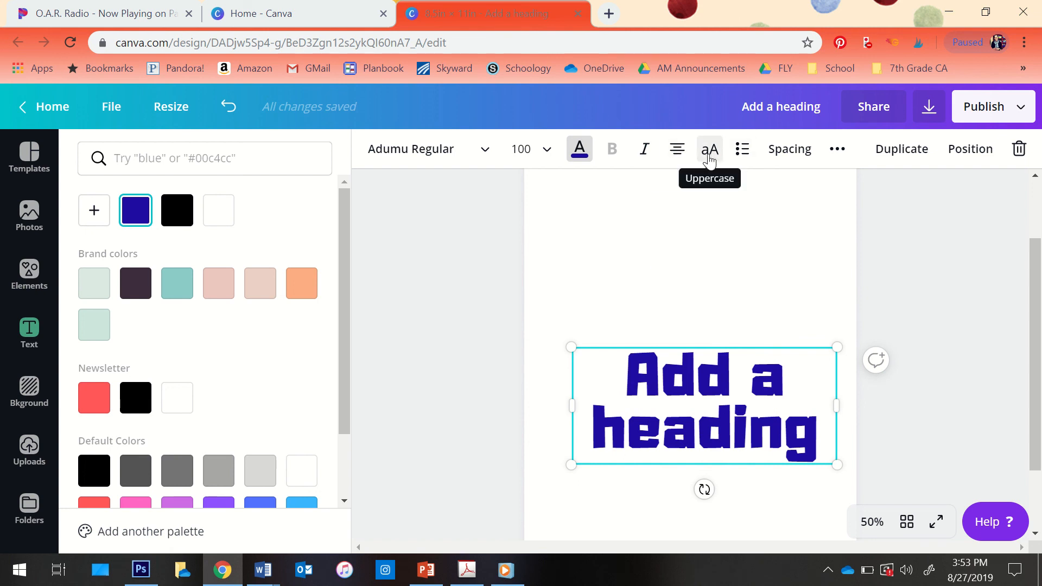
Cycle the heading's alignment through left, justified and right back to centered, and switch uppercase on and off again.
click(677, 154)
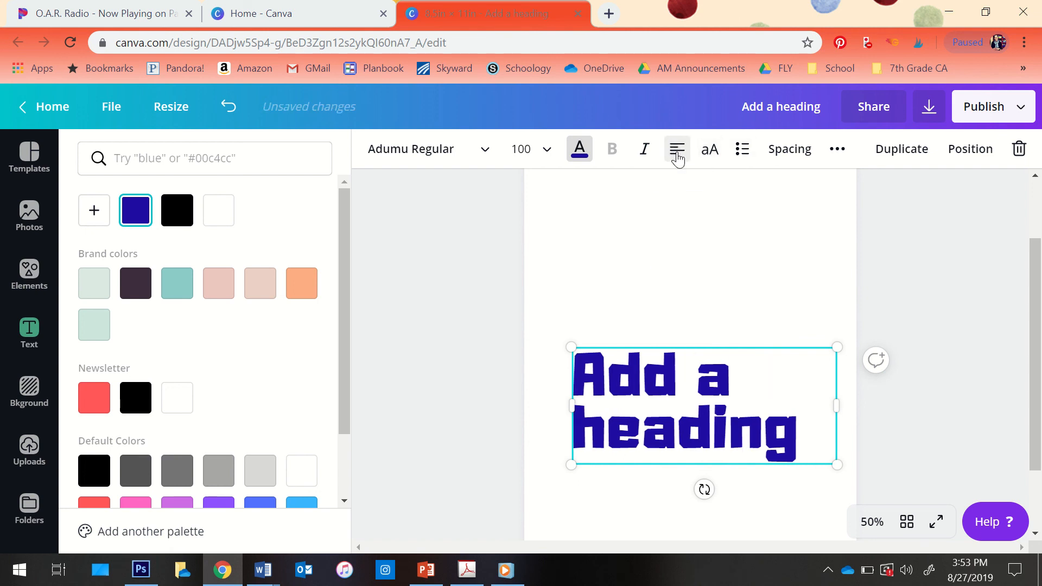
click(678, 159)
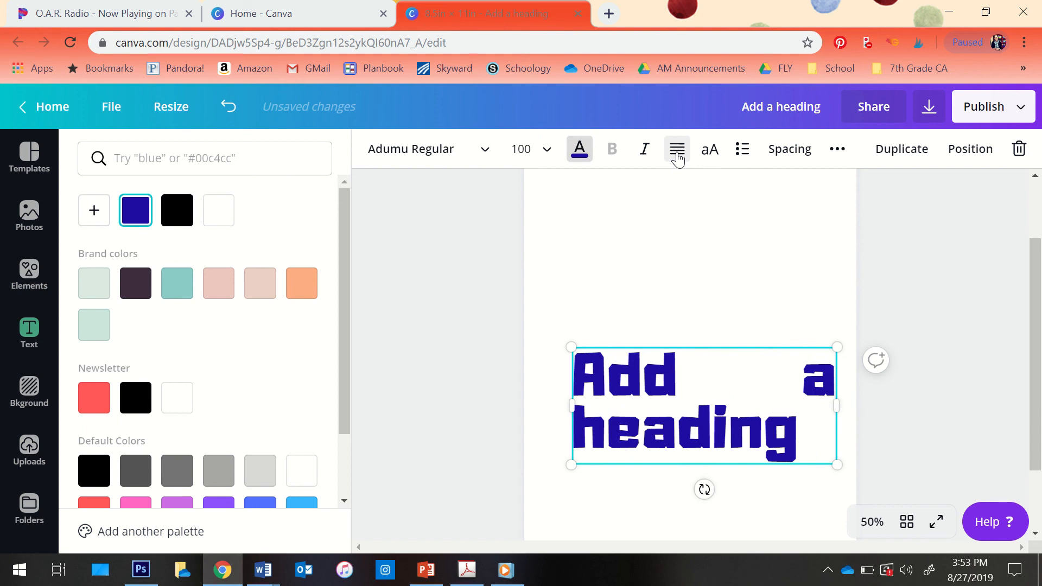
click(678, 159)
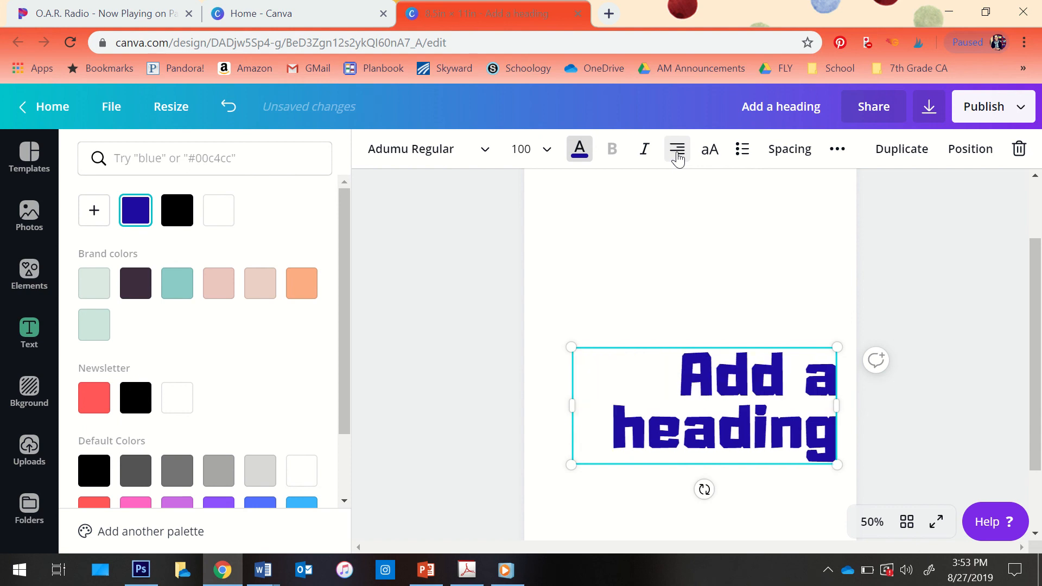
click(678, 159)
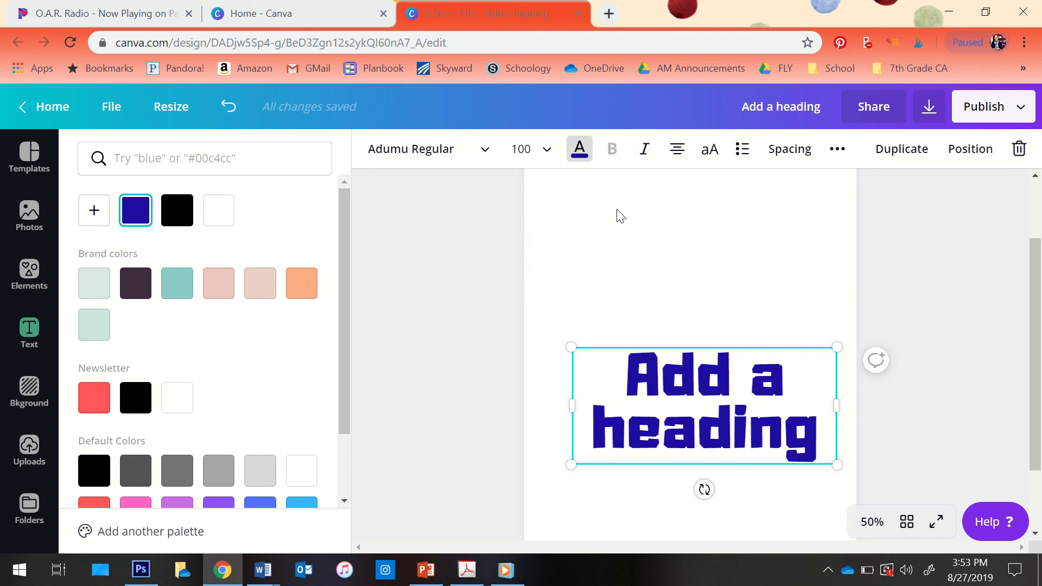
click(711, 152)
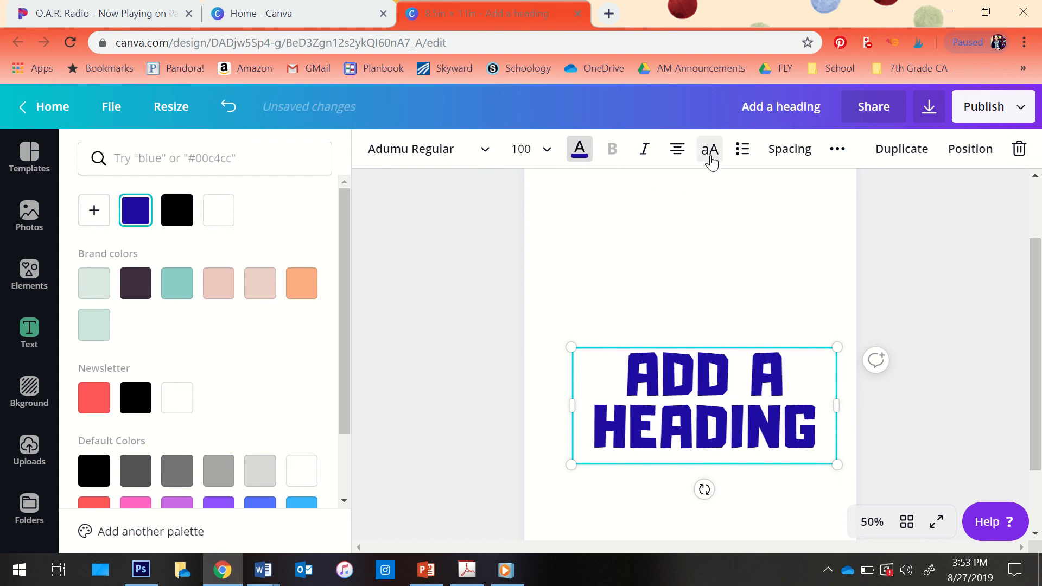
click(711, 152)
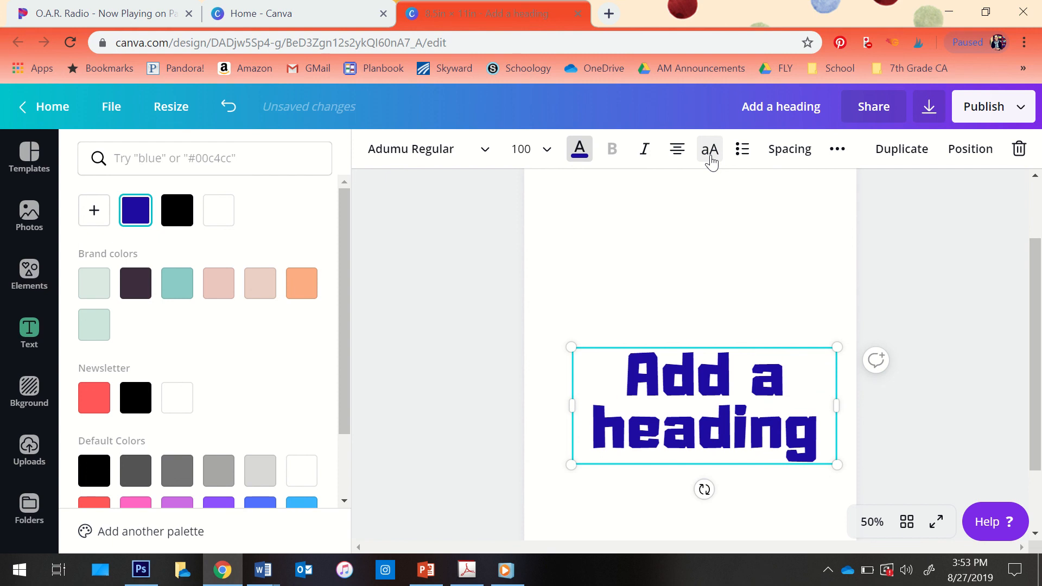